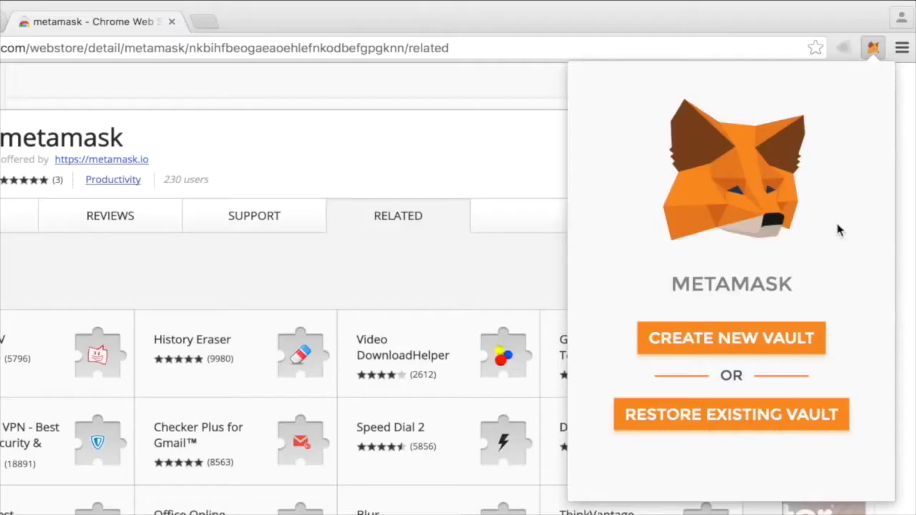
Create a new MetaMask vault, entering and confirming a password for it.
click(762, 348)
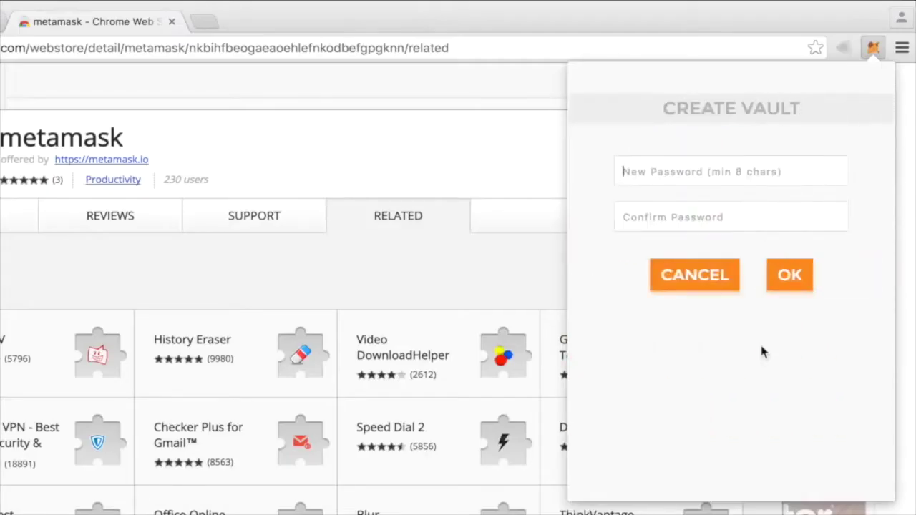
text(password)
key(Tab)
text(password)
key(Return)
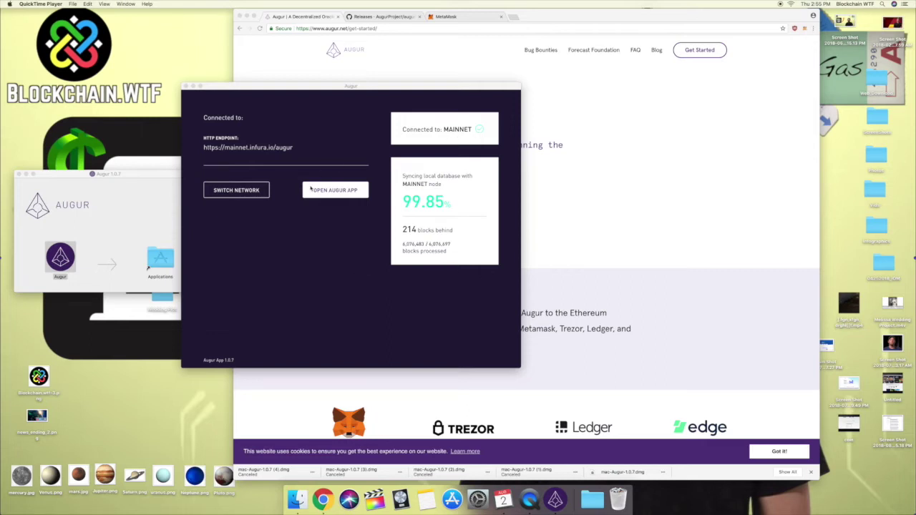
Launch the Augur app, read the ATTENTION disclaimer, and tick 'I have read and understand the above'.
click(342, 192)
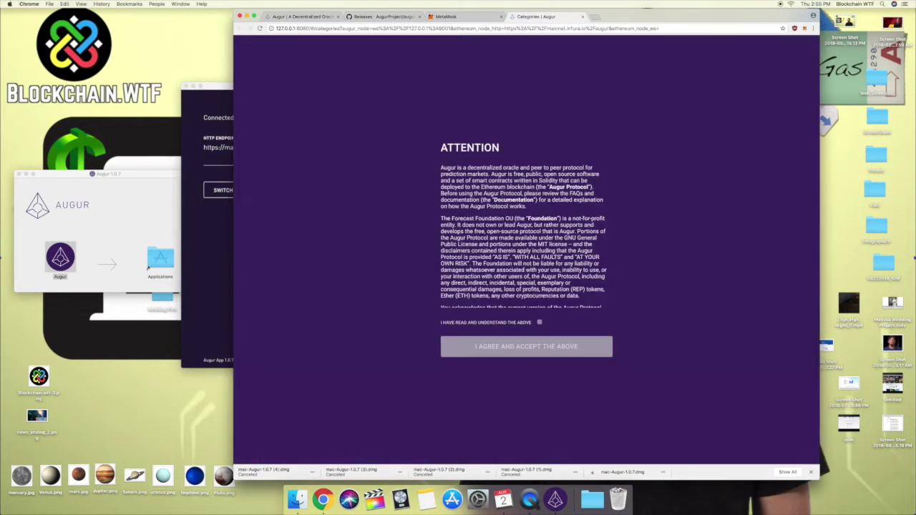
scroll(525, 236, down, 3)
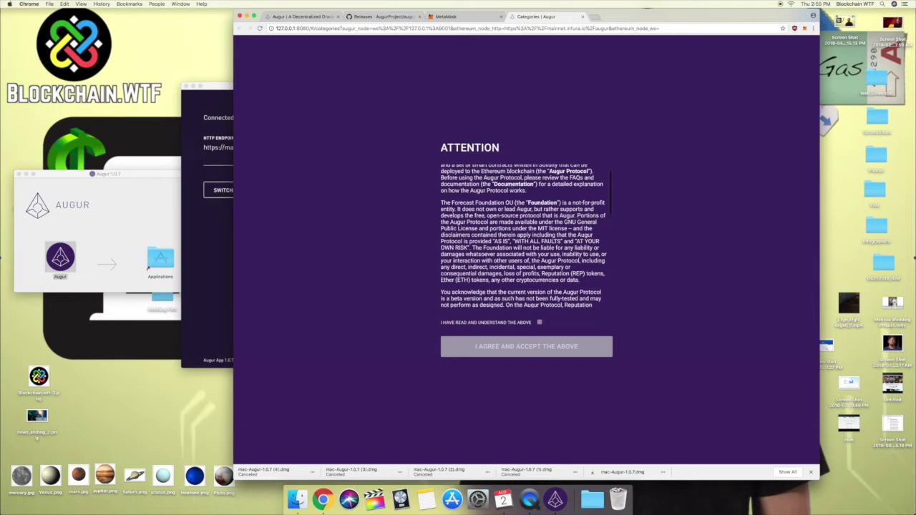
scroll(513, 188, down, 3)
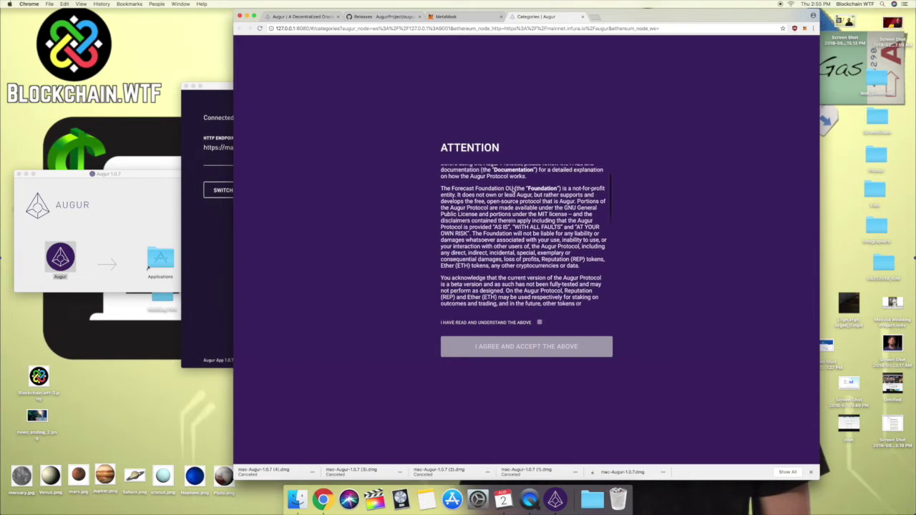
scroll(513, 188, down, 1)
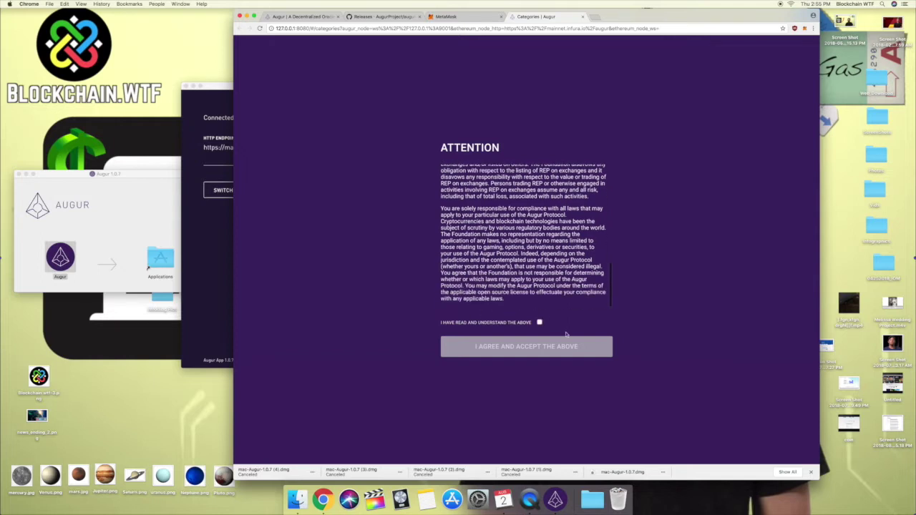
click(538, 323)
Accept the terms, view the CRYPTOCURRENCIES markets, then open the empty SPORT category.
click(536, 349)
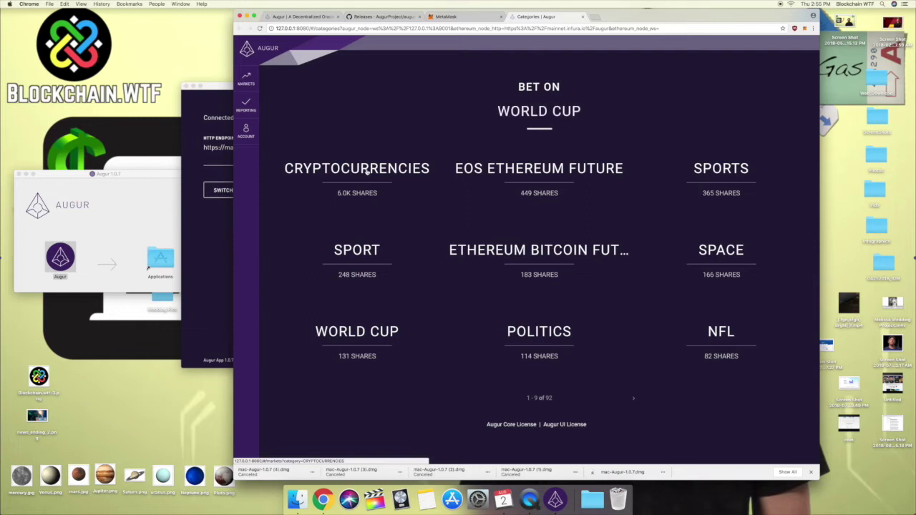
click(367, 170)
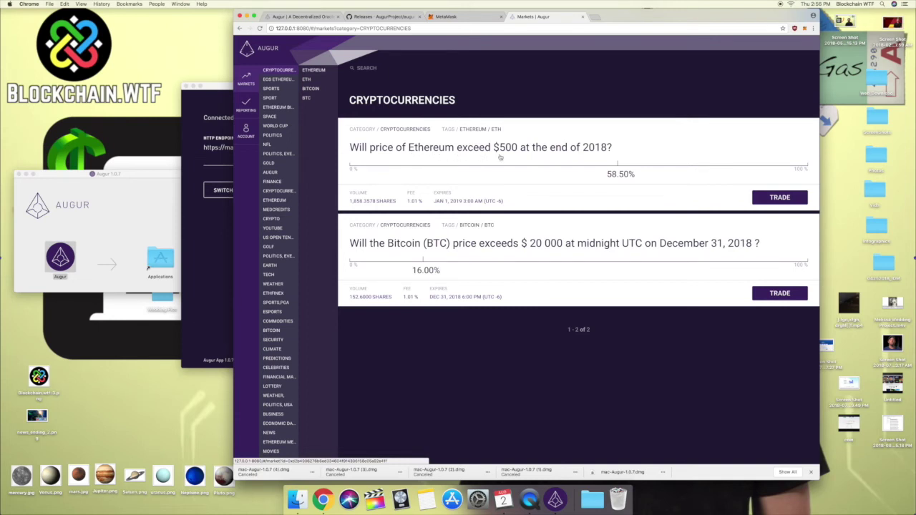
click(271, 90)
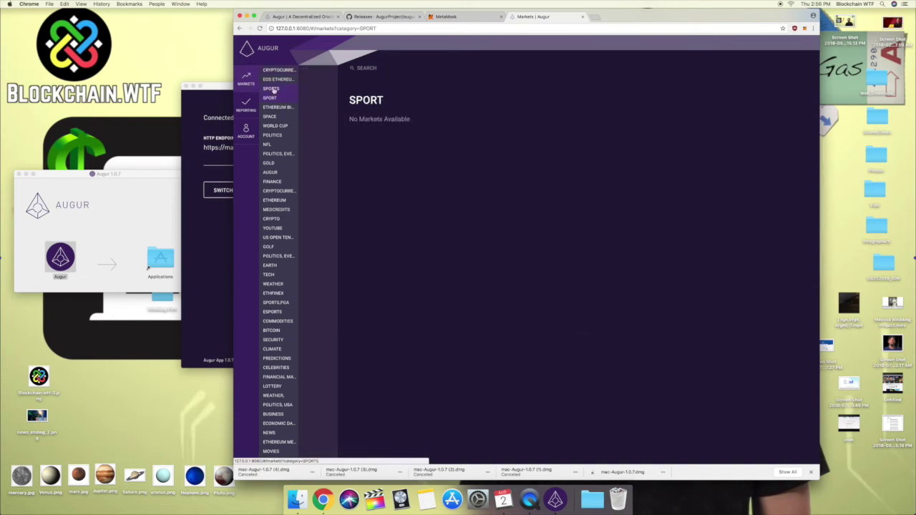
Open the SPORTS category and scroll through its markets, then back to the top.
click(274, 89)
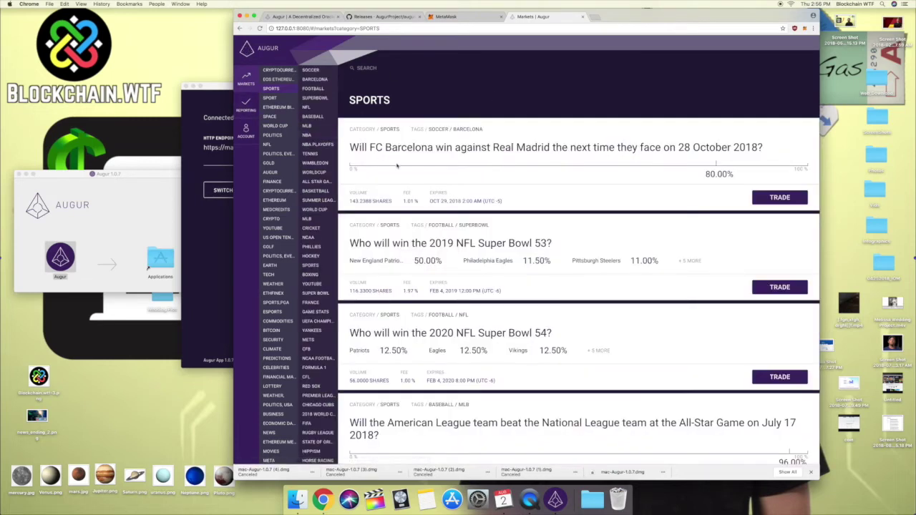
scroll(397, 166, down, 1)
scroll(397, 166, down, 3)
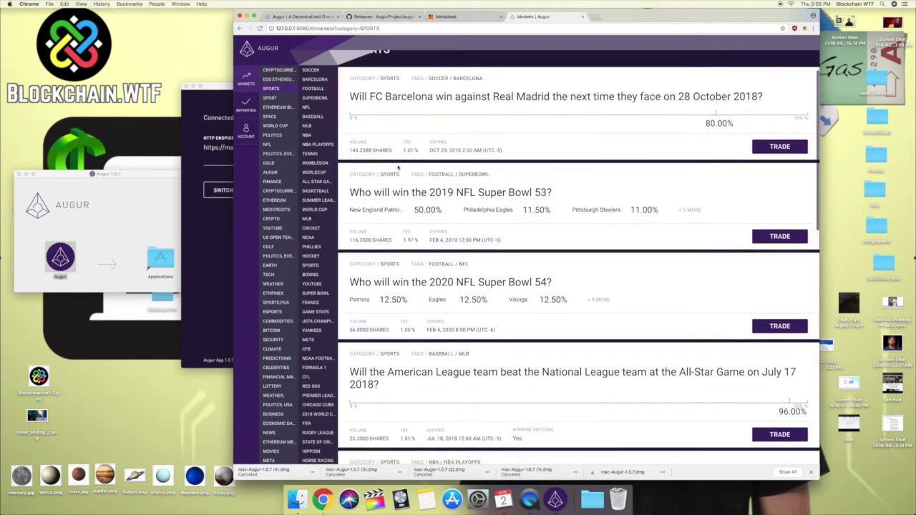
scroll(397, 169, down, 3)
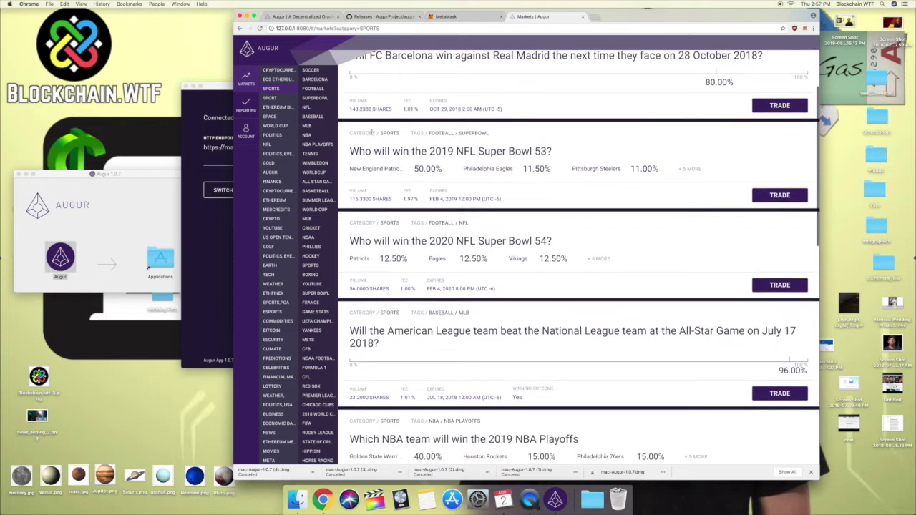
scroll(510, 237, down, 3)
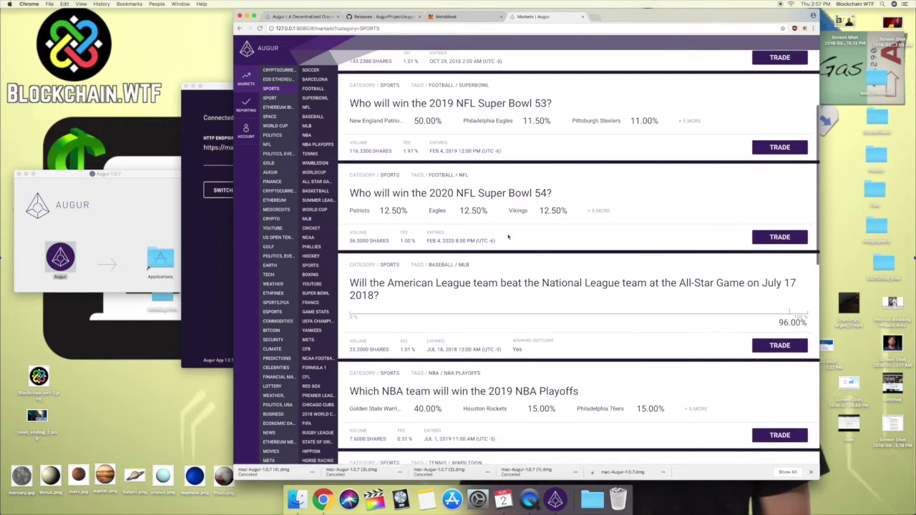
scroll(508, 237, down, 3)
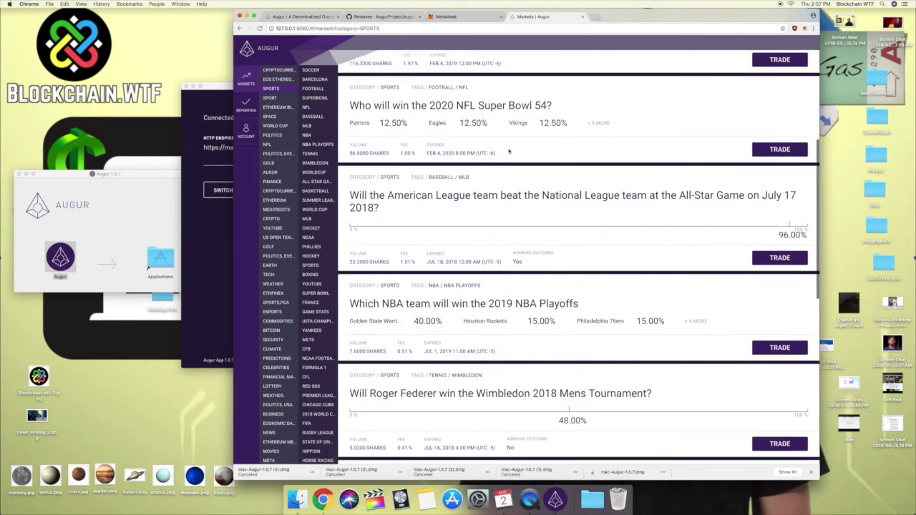
scroll(509, 151, down, 3)
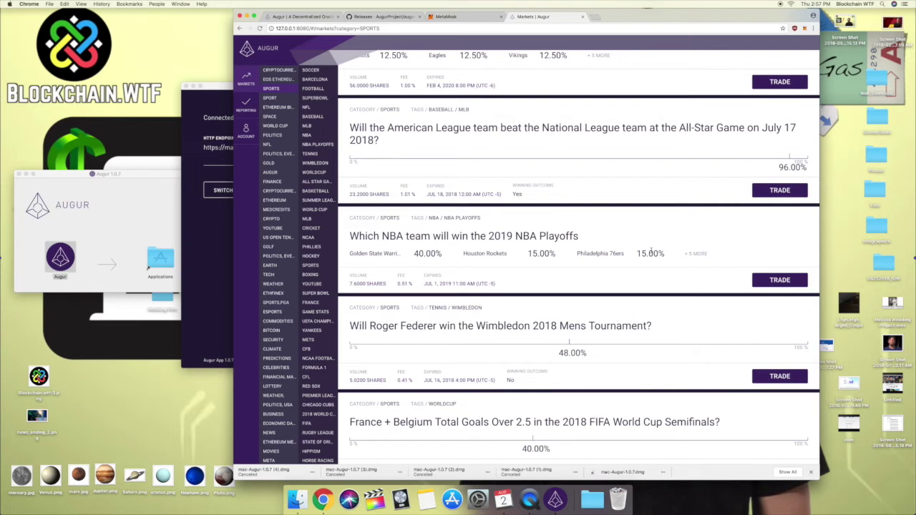
scroll(515, 243, down, 3)
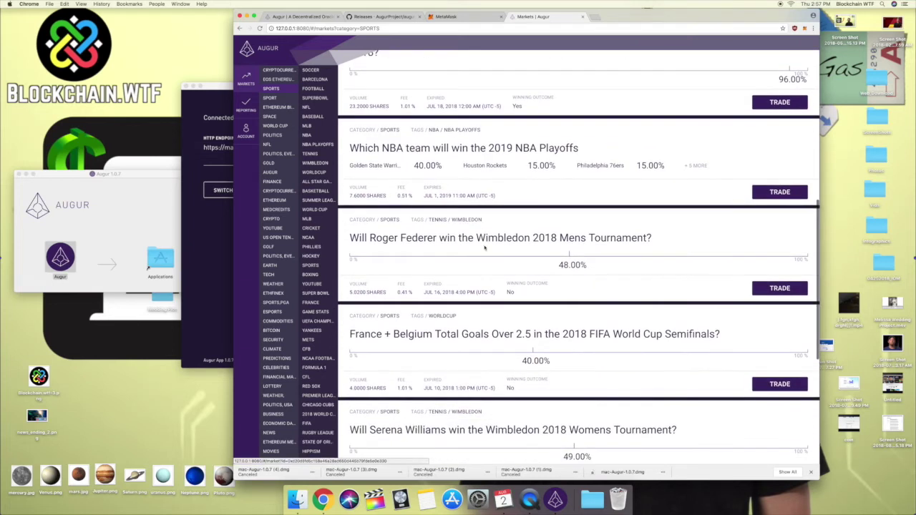
scroll(684, 272, down, 5)
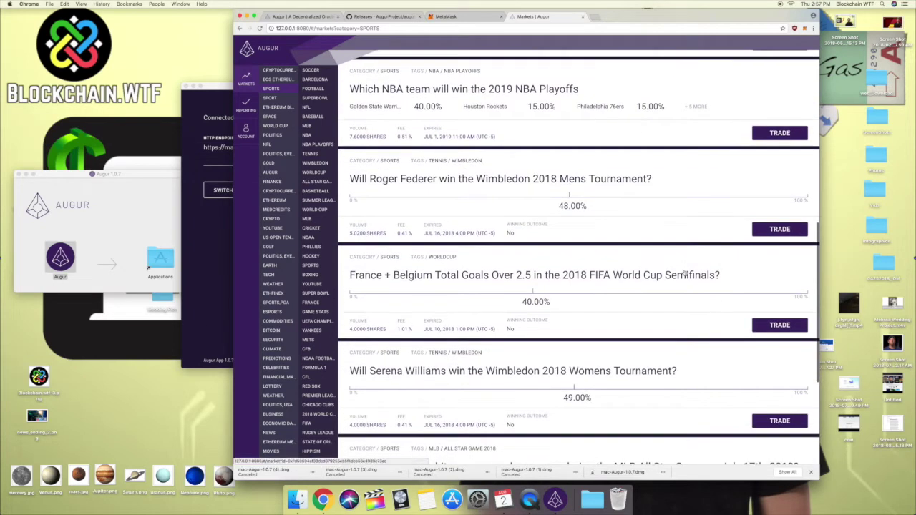
scroll(593, 217, up, 5)
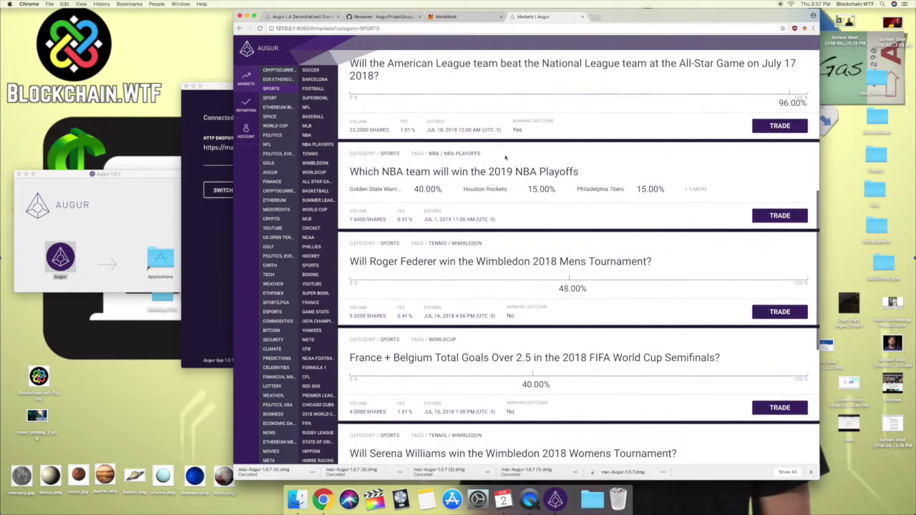
scroll(458, 118, up, 10)
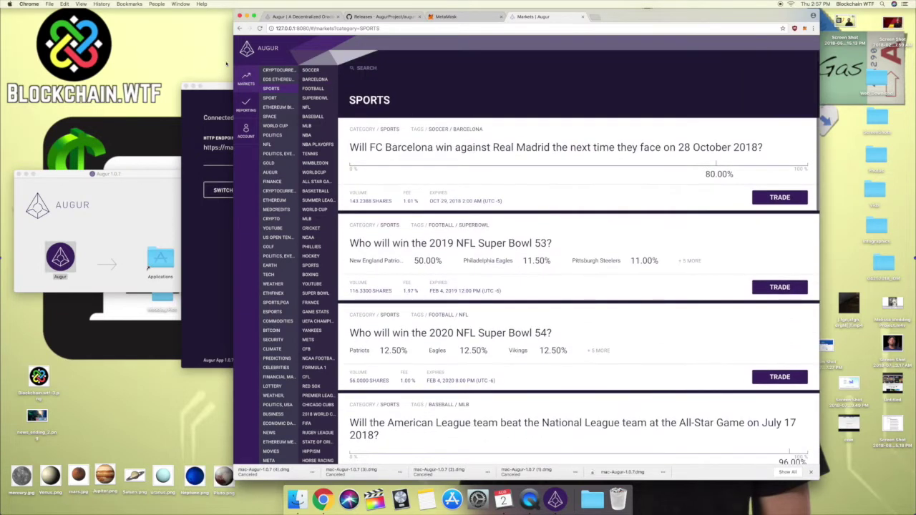
Return to CRYPTOCURRENCIES and highlight the first market's volume, fee and expiry date.
click(273, 69)
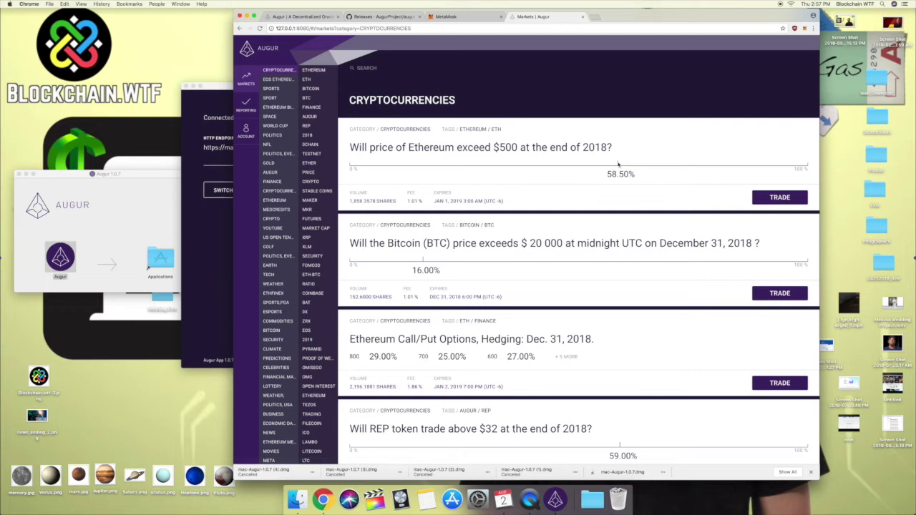
drag(350, 202, 395, 202)
click(402, 202)
click(422, 202)
drag(431, 201, 473, 209)
click(513, 208)
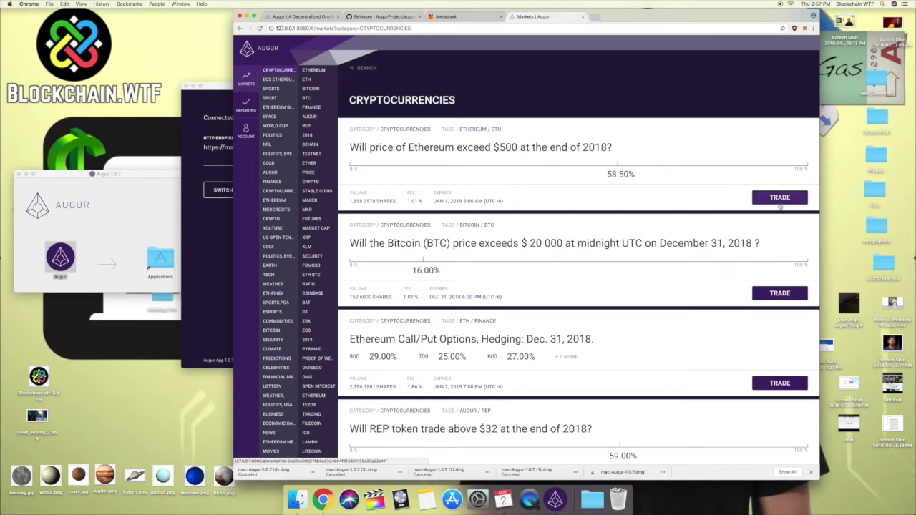
Open the Ethereum $500 market's trading page and expand, then collapse, its additional details.
click(780, 200)
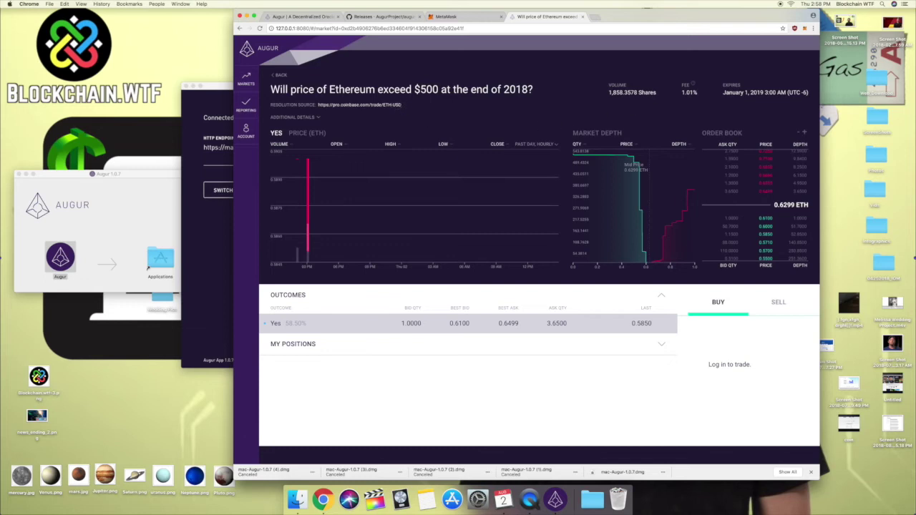
triple_click(357, 105)
click(424, 112)
click(319, 117)
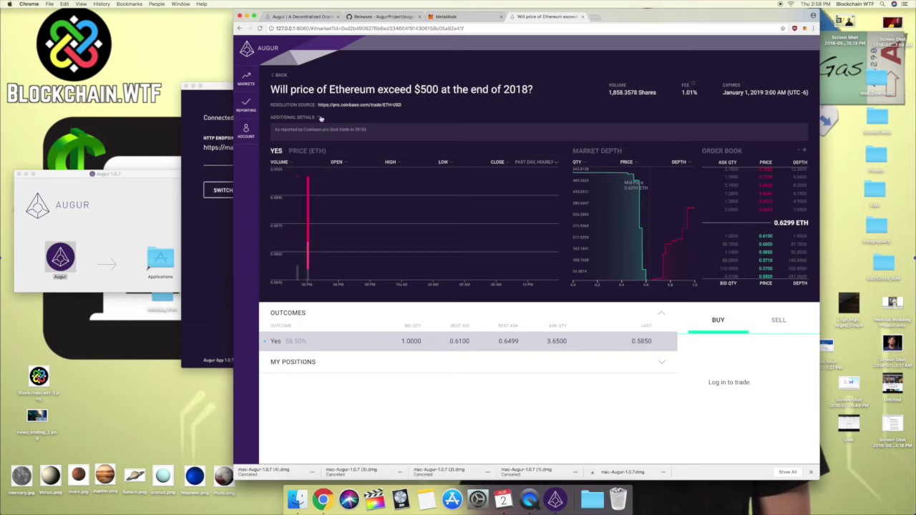
click(320, 118)
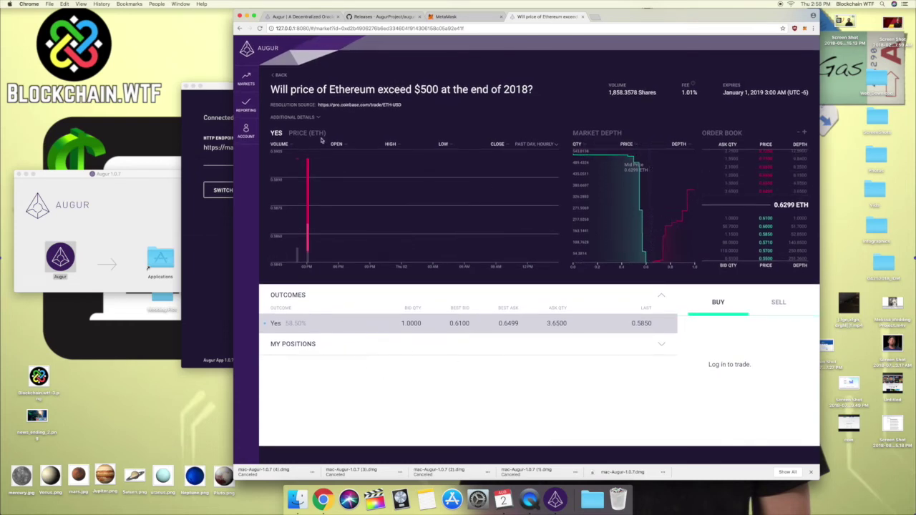
Filter the market list to CRYPTOCURRENCIES and open the REP token $32 market.
click(245, 79)
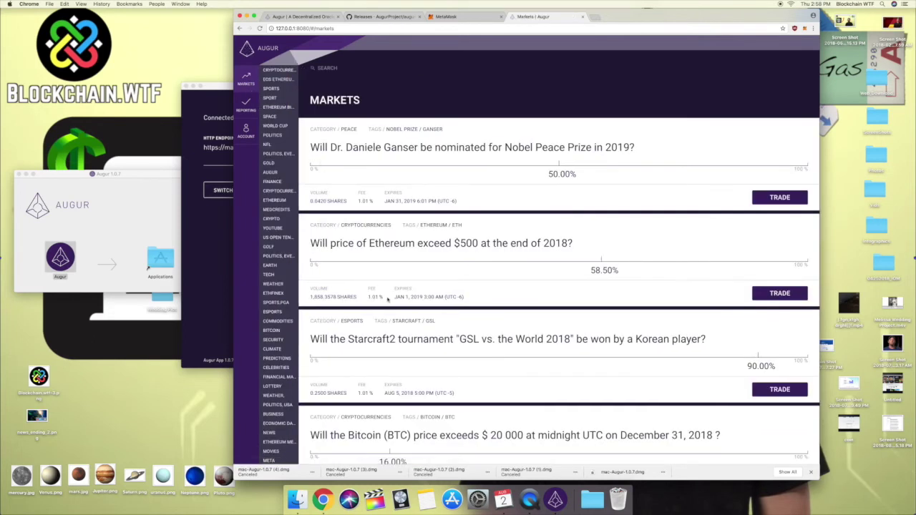
click(279, 69)
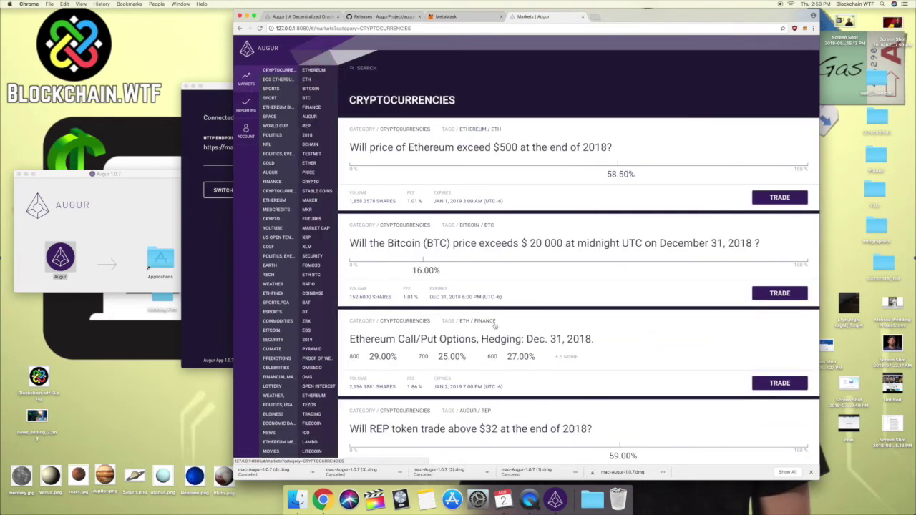
scroll(494, 326, down, 4)
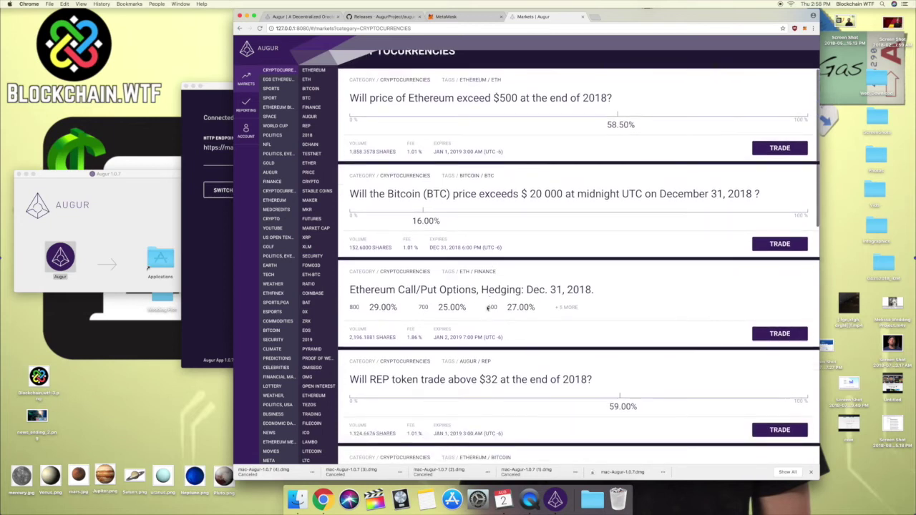
scroll(500, 300, down, 2)
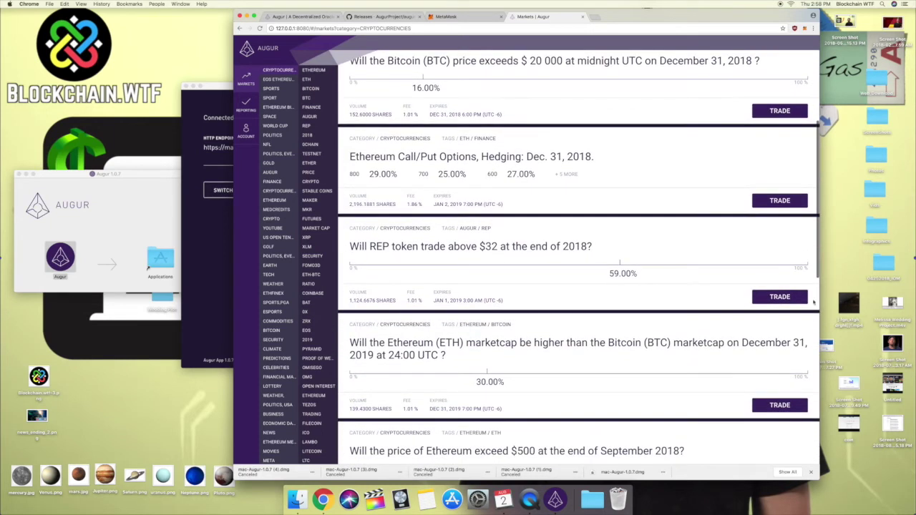
click(780, 296)
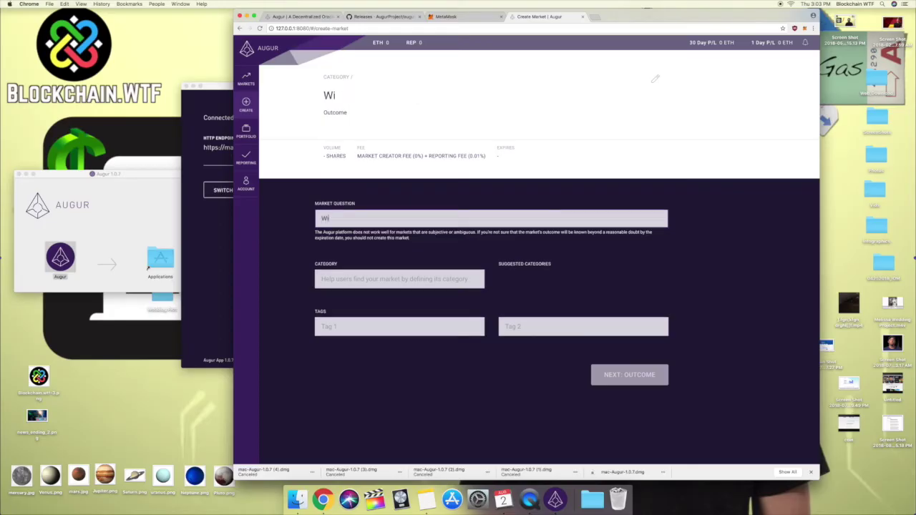
Enter the question 'Will the Cubs win the 2018 World Series', category baseball, tags cubs and world series.
text(ll the Cubs win ghe)
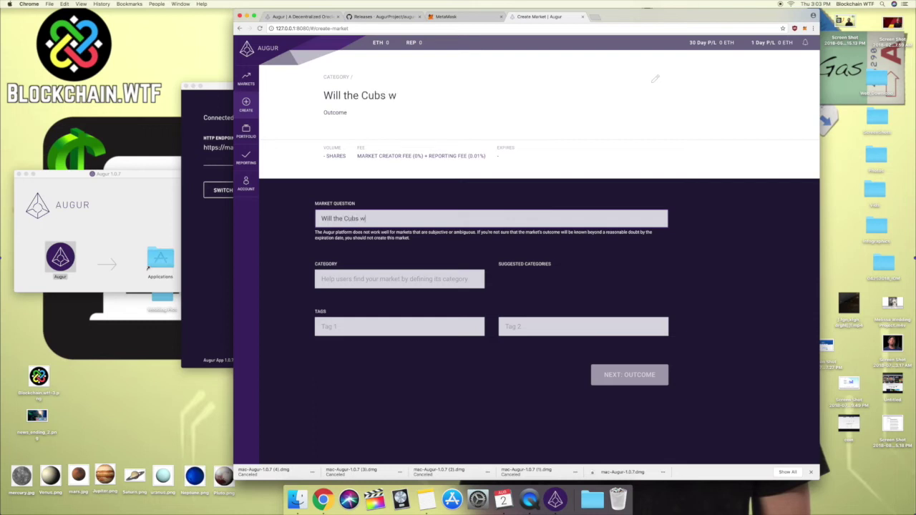
key(BackSpace)
key(BackSpace)
text(the 2018)
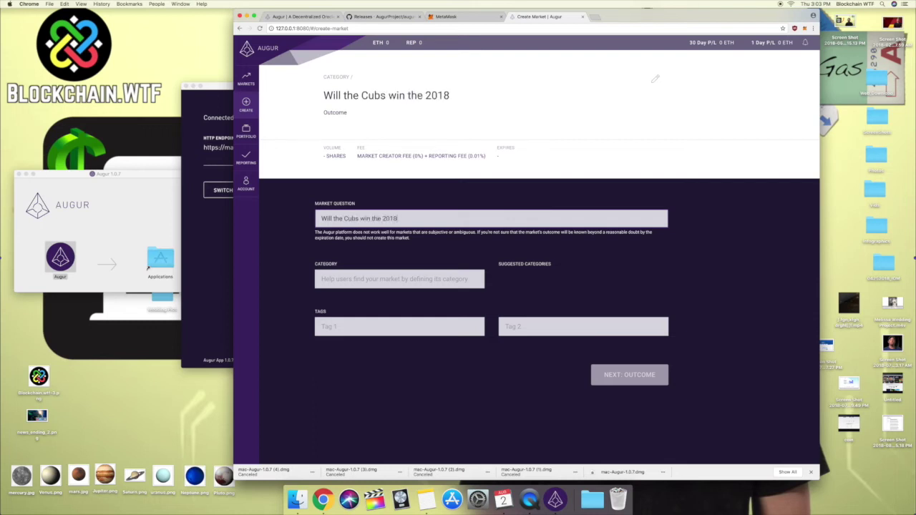
text(World Series)
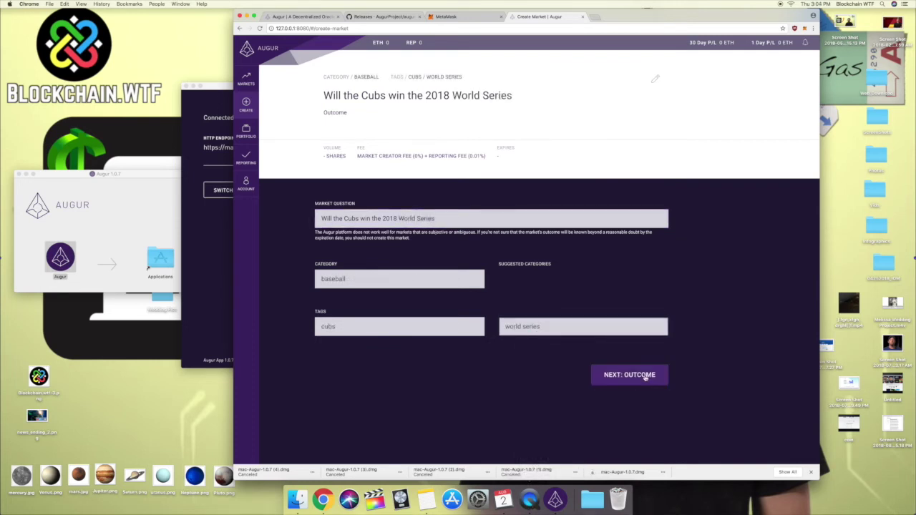
click(646, 377)
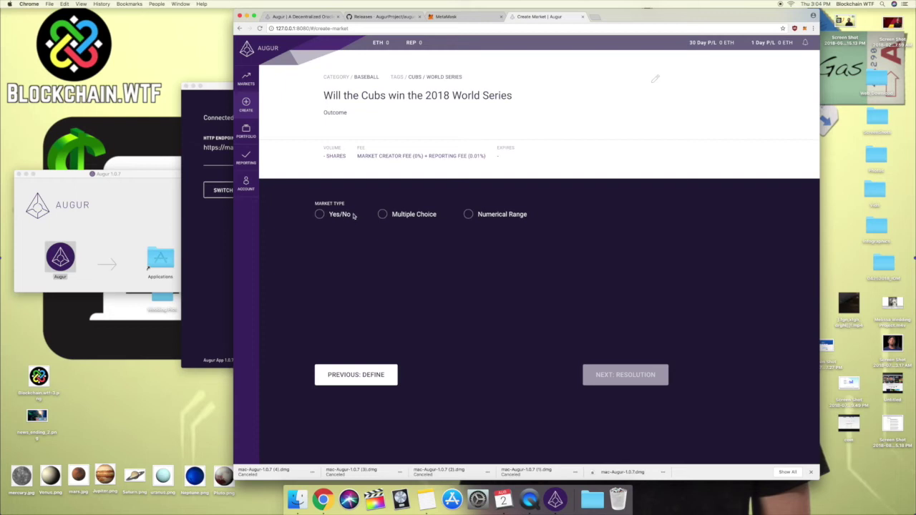
Make it a Yes/No market and write its Additional Details.
click(319, 215)
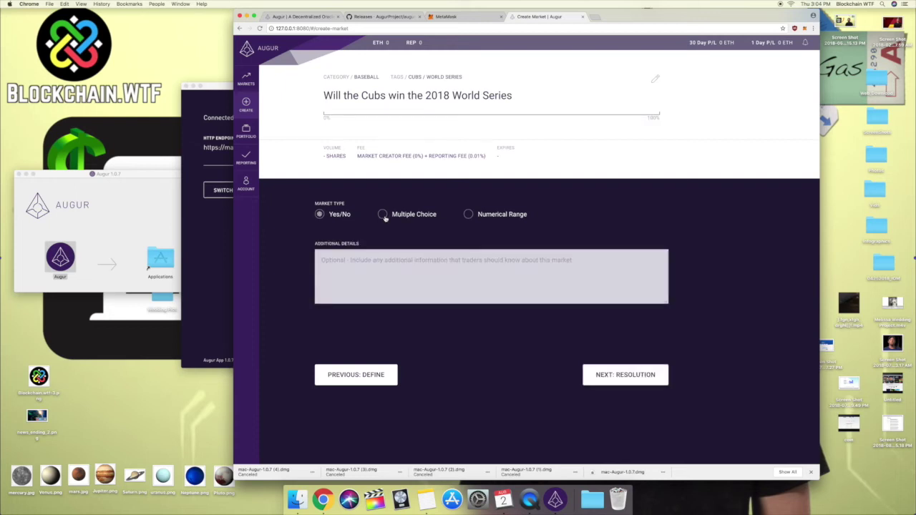
click(382, 214)
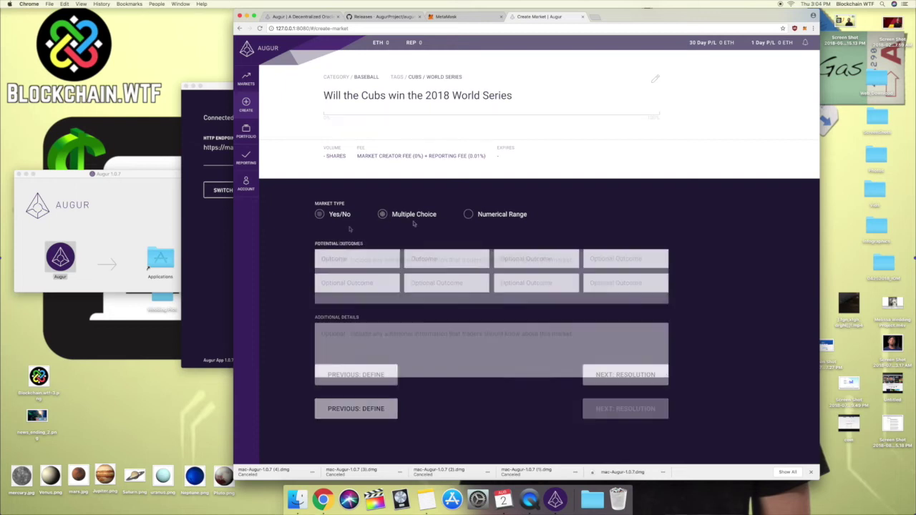
click(319, 215)
click(383, 270)
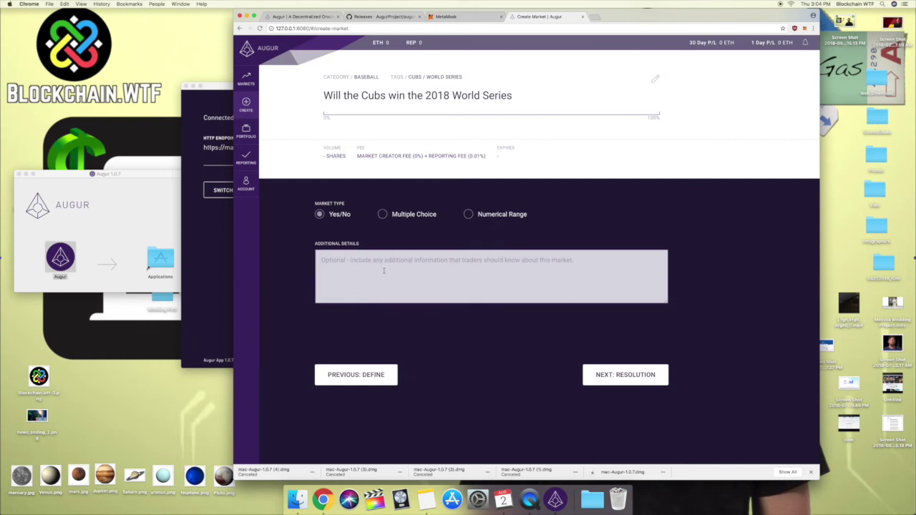
text(Winners of the 2018 World Series)
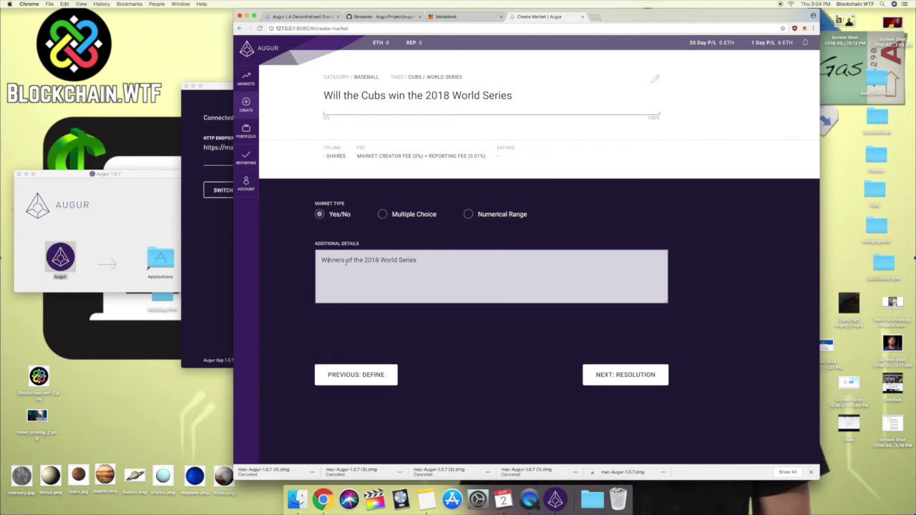
drag(346, 262, 321, 261)
click(601, 373)
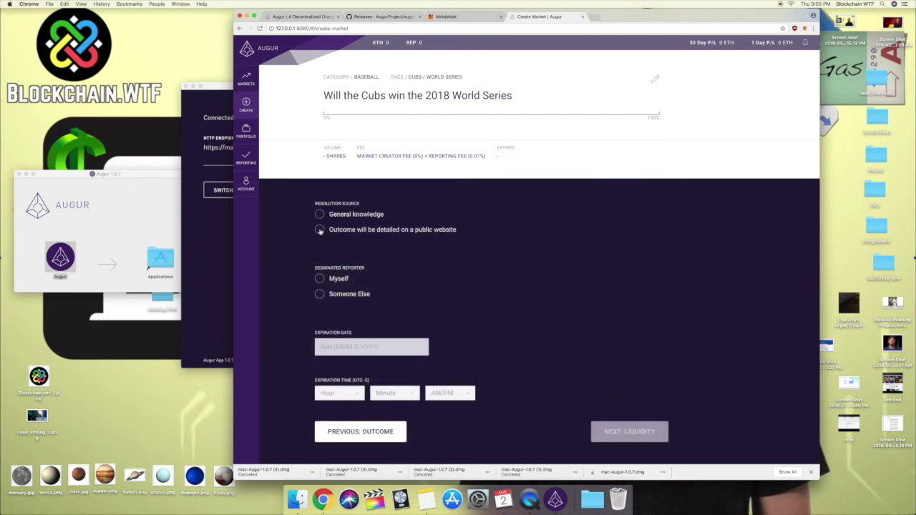
click(320, 230)
click(515, 230)
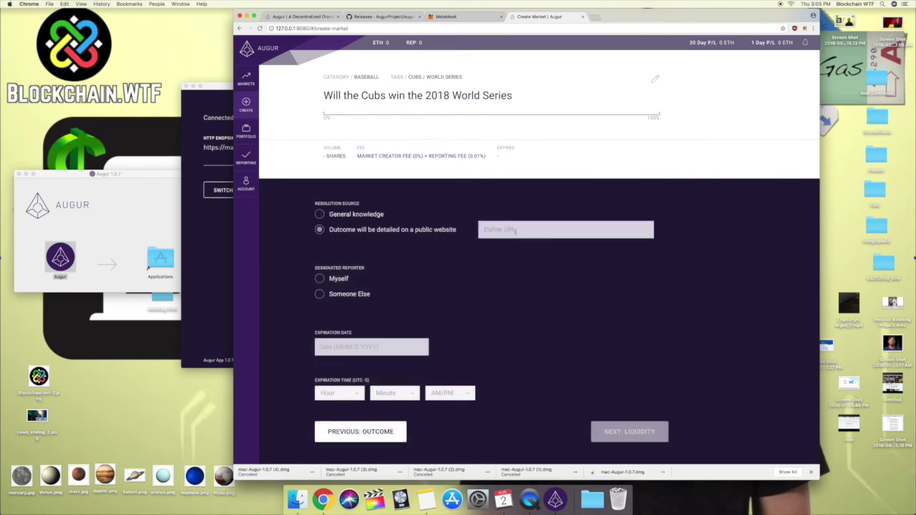
text(www.mlb.com)
click(340, 279)
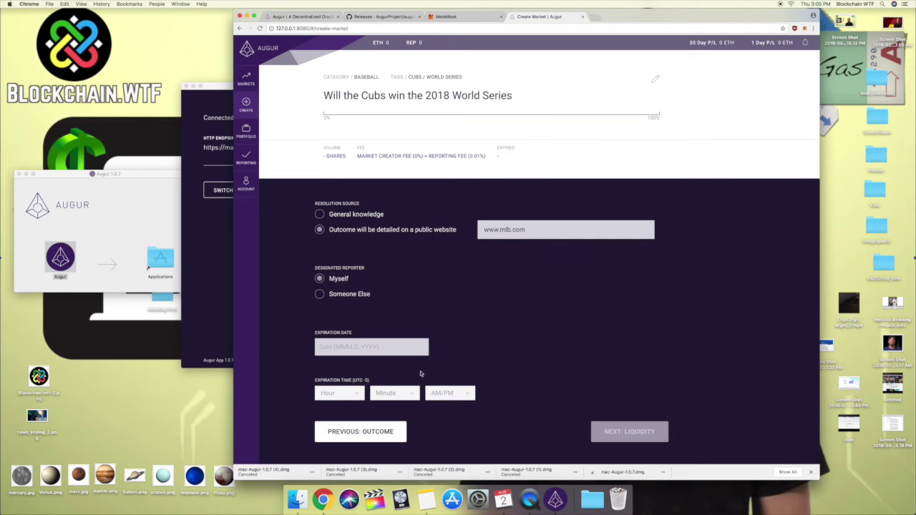
Set the market expiry to Nov 5, 2018 at 1:00 AM.
click(391, 348)
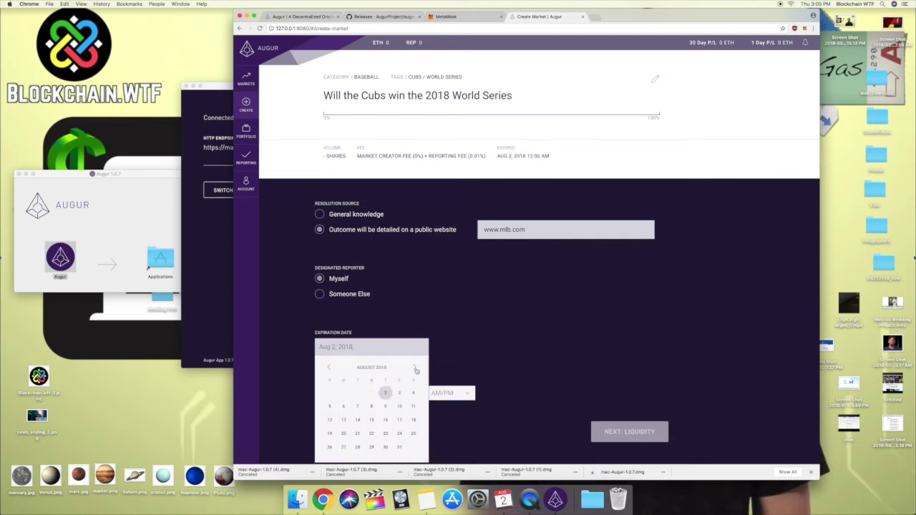
click(414, 369)
click(415, 368)
click(415, 368)
click(344, 407)
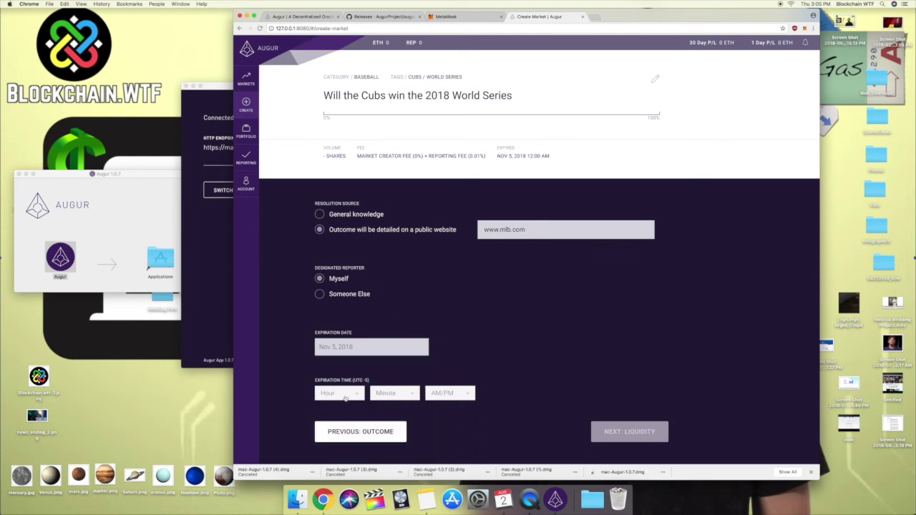
click(345, 399)
click(340, 407)
click(381, 392)
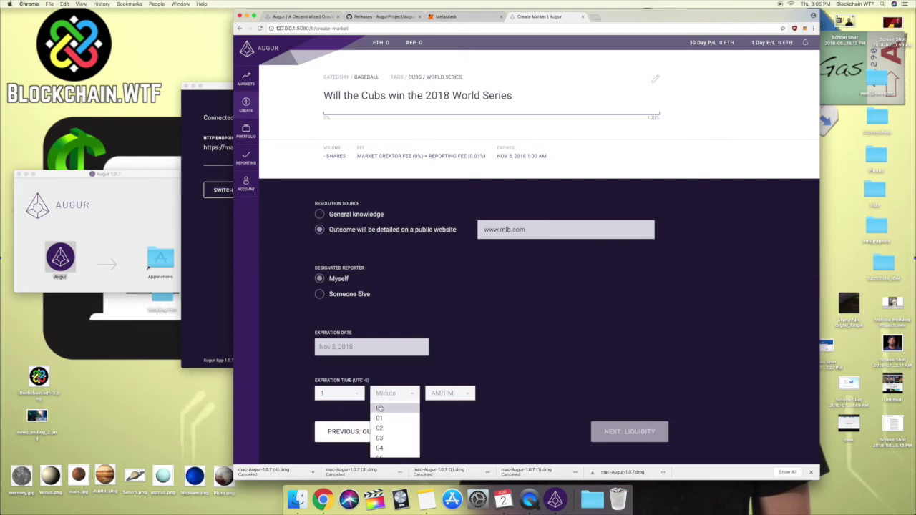
click(379, 407)
click(445, 393)
click(437, 407)
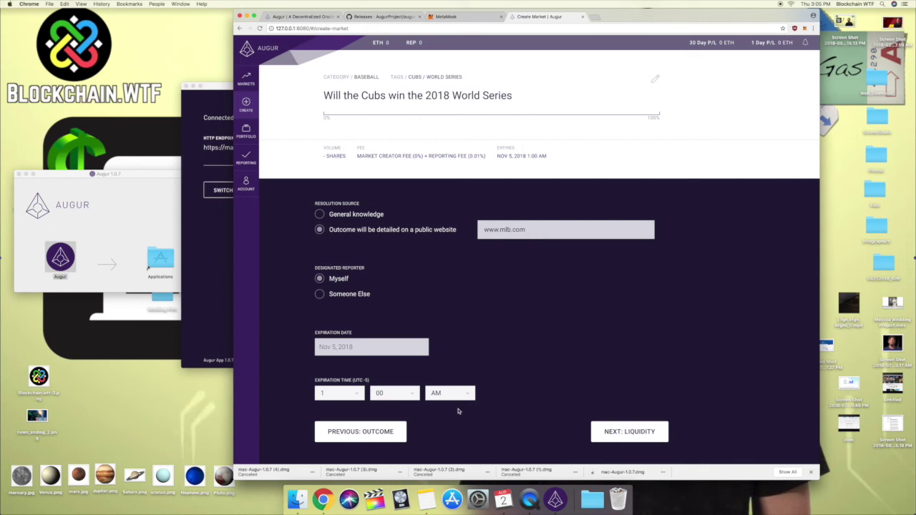
click(653, 433)
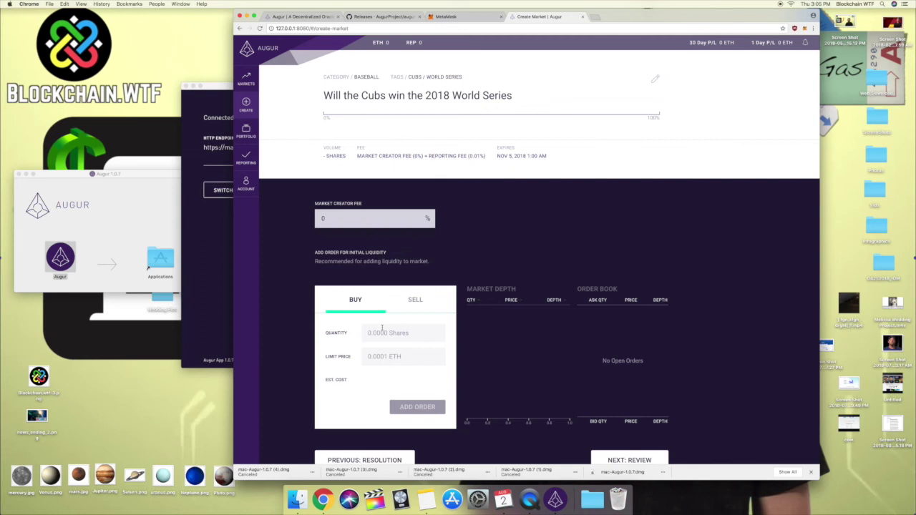
Leave the liquidity step without initial orders and reach the Confirm Market summary showing 0.0000 ETH.
click(417, 305)
click(361, 307)
scroll(625, 347, down, 3)
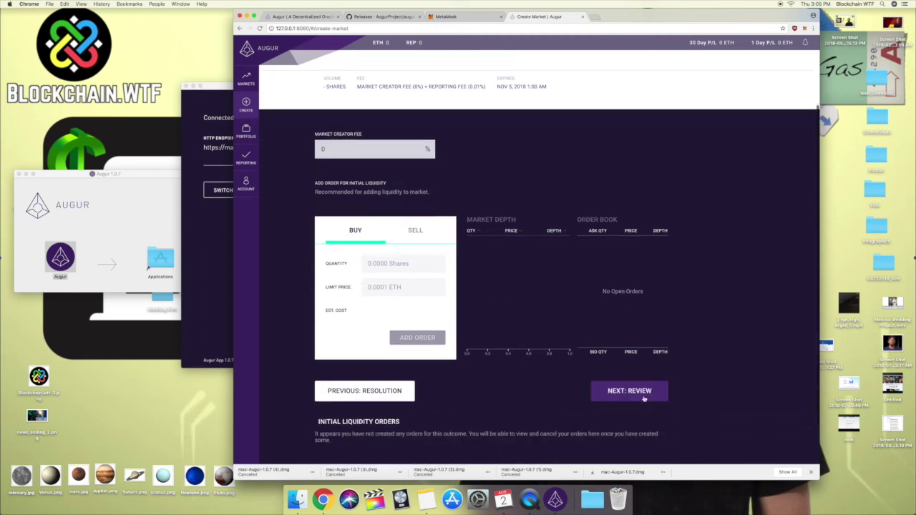
click(643, 395)
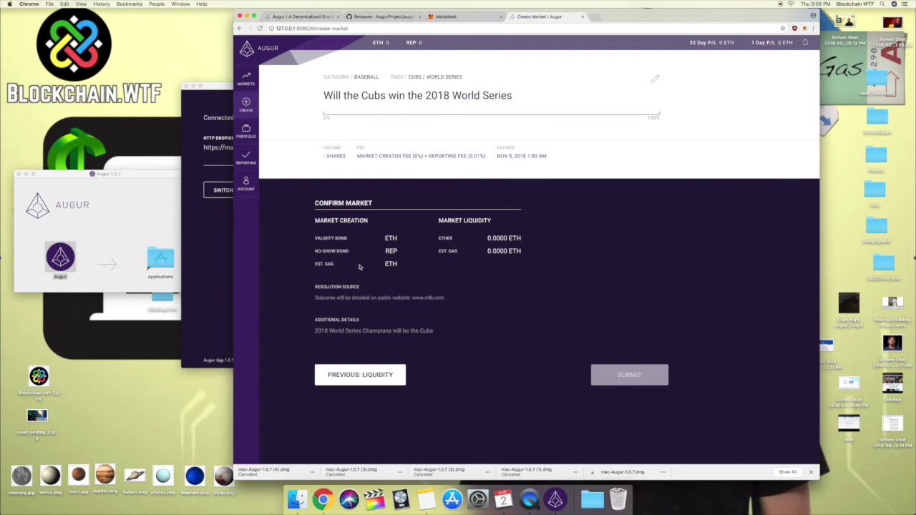
drag(349, 251, 315, 251)
click(372, 250)
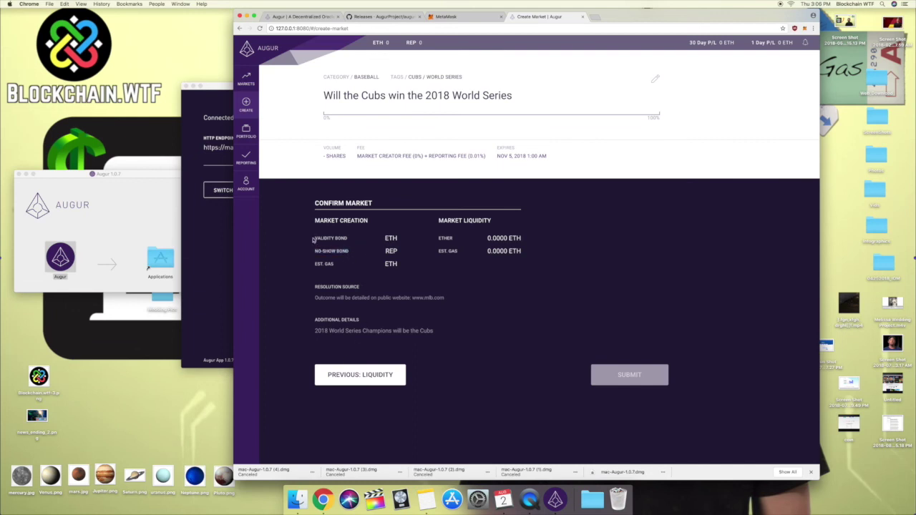